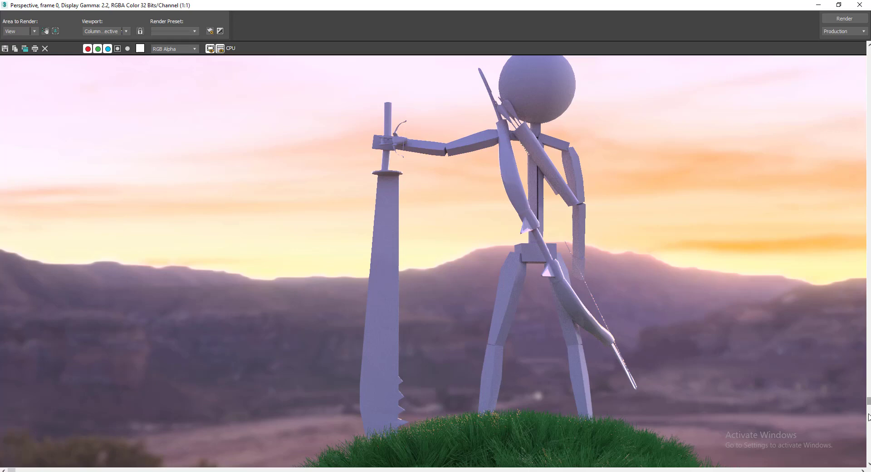
# Step: Close the finished stickman render window to get back to the Perspective scene view
pyautogui.moveTo(868, 417); pyautogui.dragTo(863, 463)
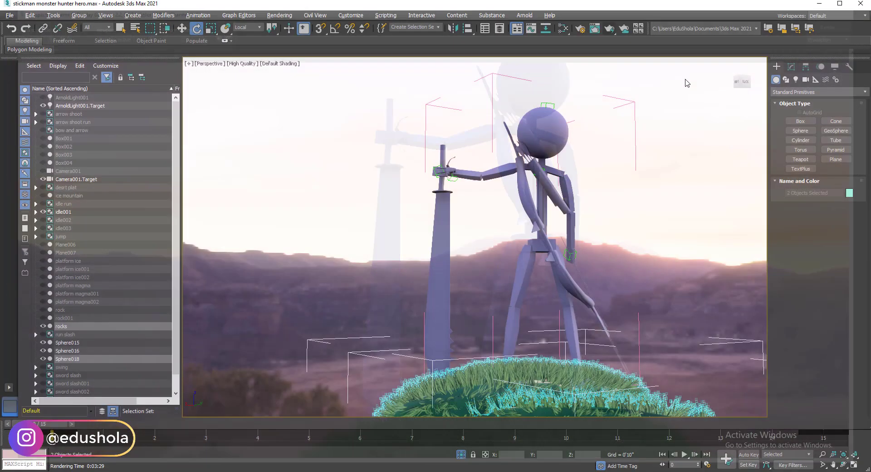
# Step: Remove the old grass modifier from the rock mound's modifier stack
pyautogui.click(537, 378)
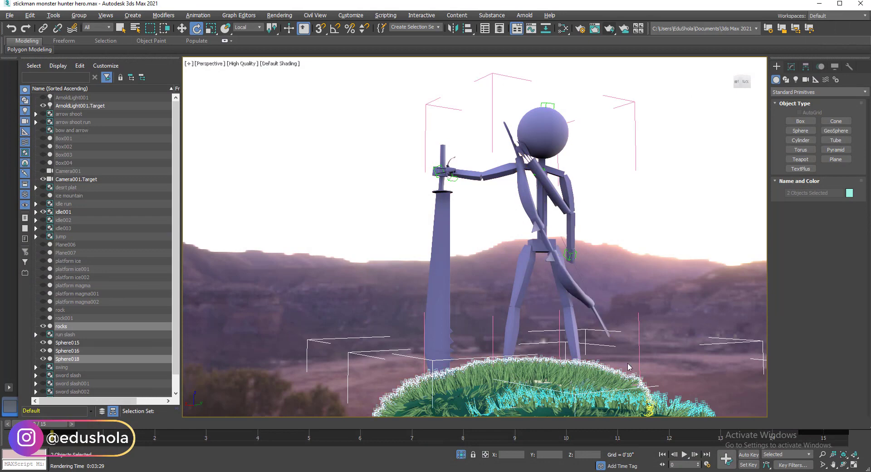
pyautogui.click(790, 66)
pyautogui.click(821, 167)
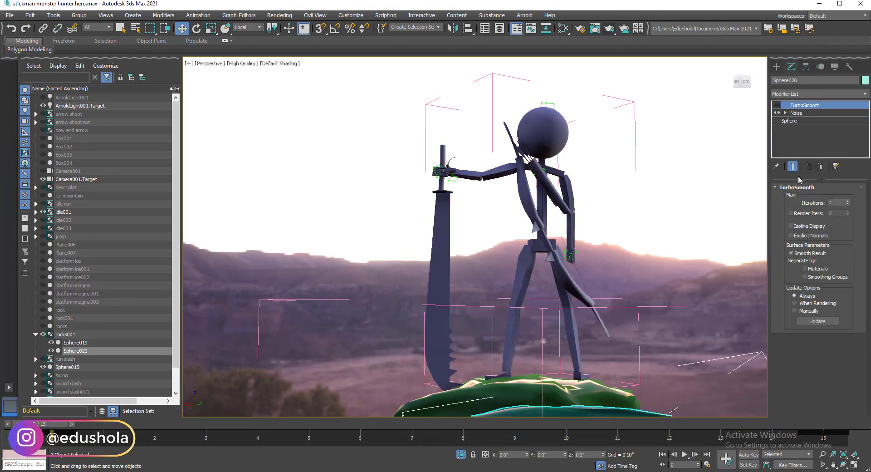
# Step: Select rock spheres Sphere019 and Sphere020 and apply Hair and Fur (WSM) to both
pyautogui.click(572, 410)
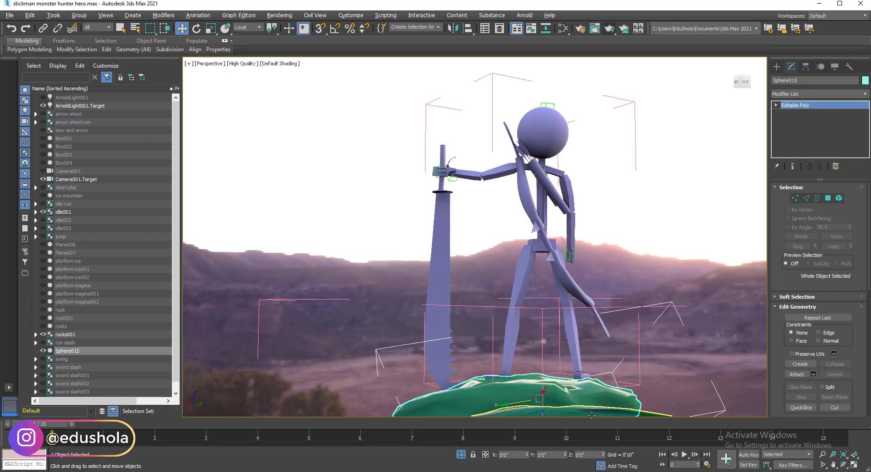
pyautogui.click(591, 415)
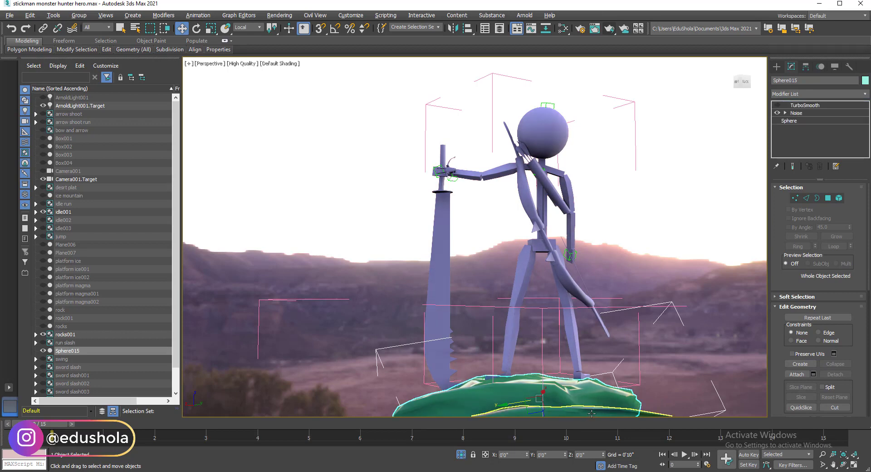
pyautogui.keyDown('ctrl'); pyautogui.click(572, 394); pyautogui.keyUp('ctrl')
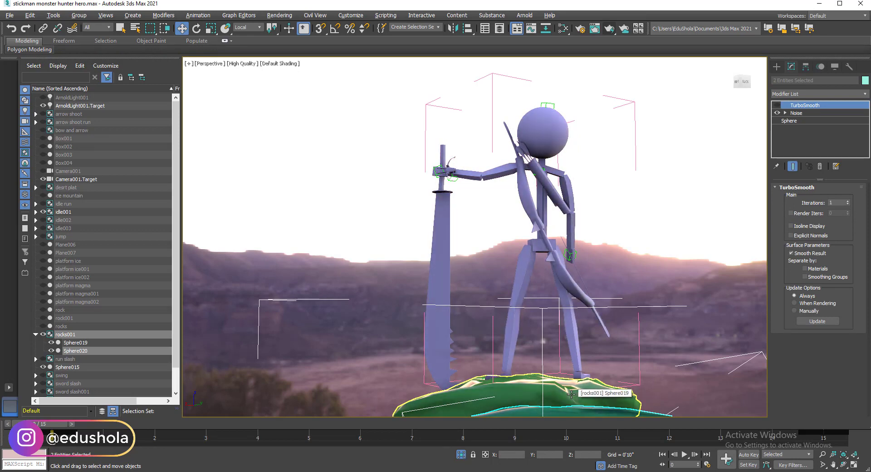
pyautogui.click(571, 394)
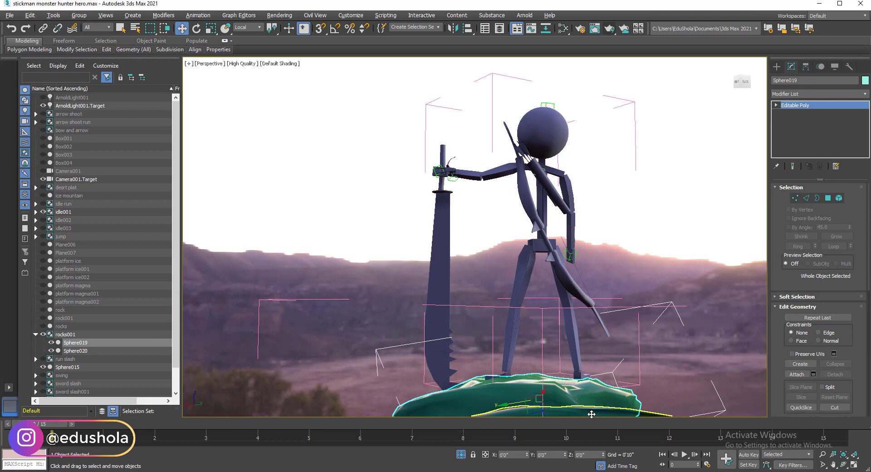
pyautogui.click(798, 94)
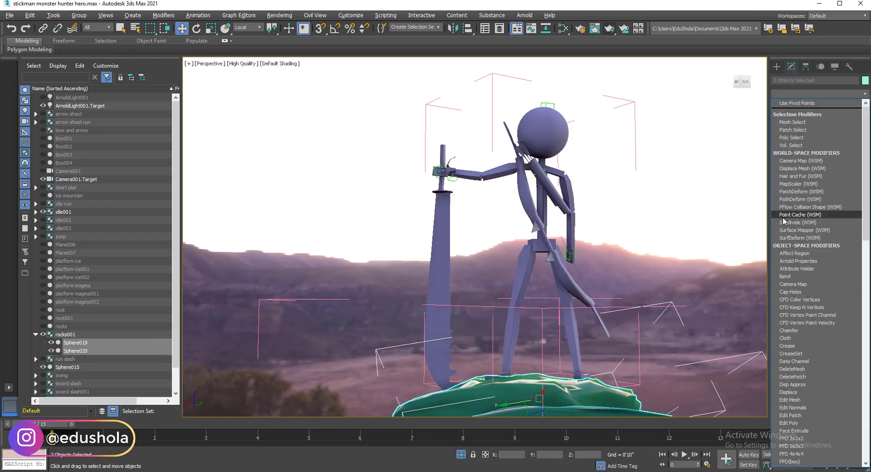
pyautogui.click(790, 177)
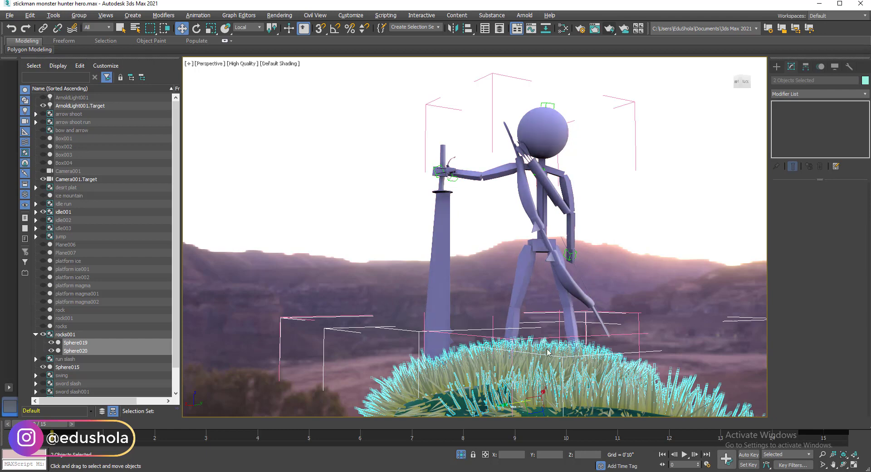
# Step: Reselect Sphere019 and open the Hair and Fur presets browser through Presets > Load
pyautogui.click(458, 371)
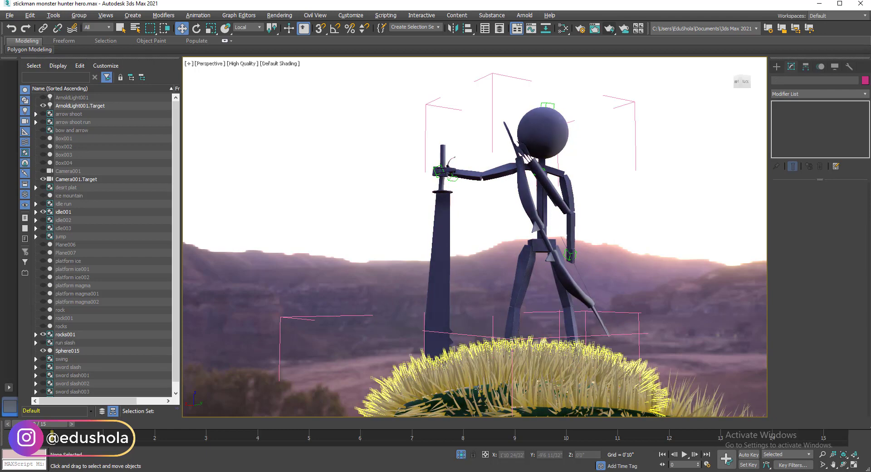
pyautogui.click(471, 372)
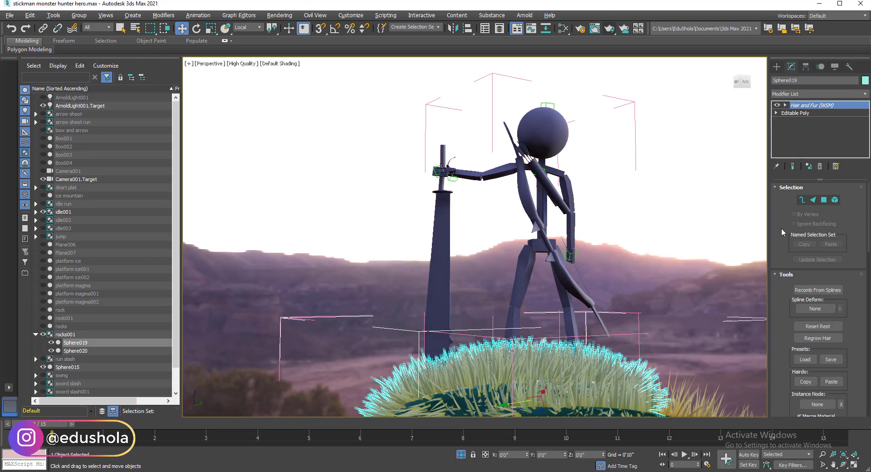
pyautogui.scroll(-3, 789, 283)
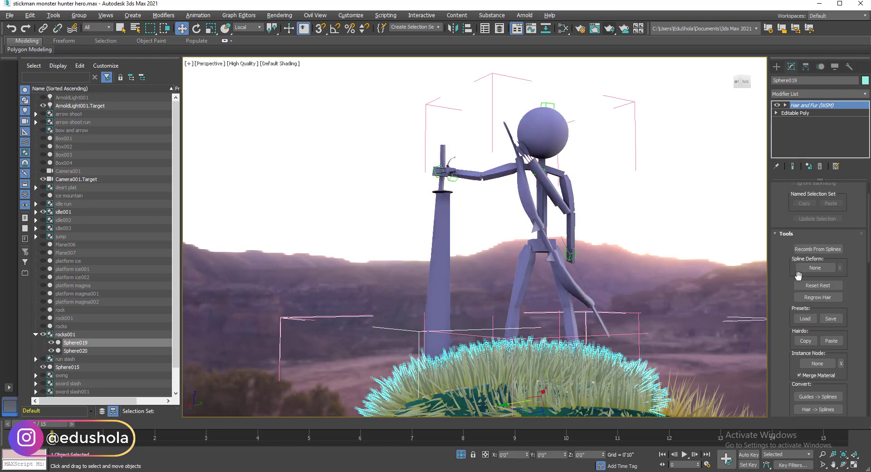
pyautogui.click(804, 321)
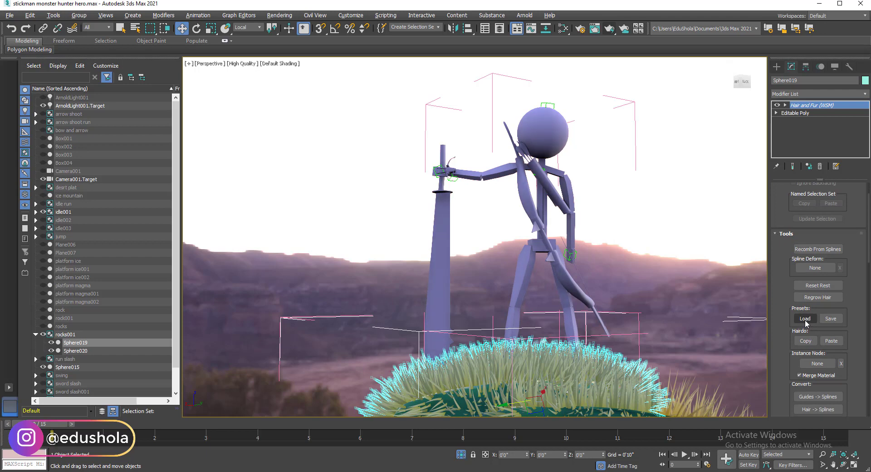
pyautogui.click(804, 319)
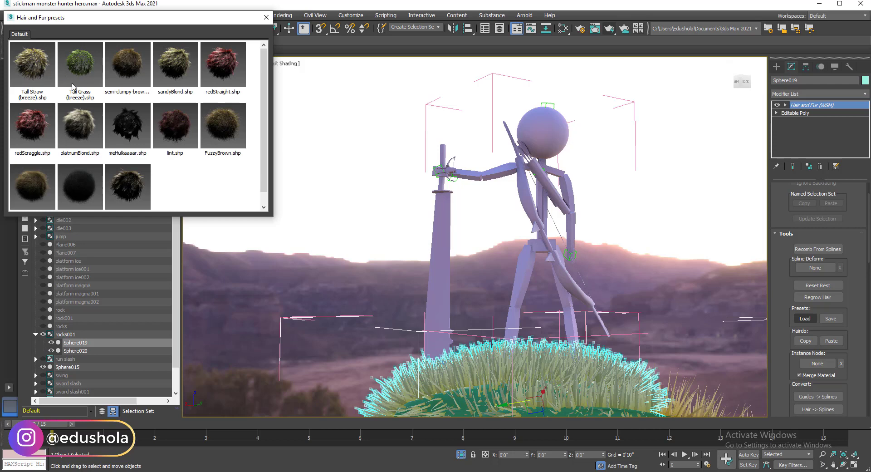
# Step: Apply the Tall Grass (breeze) preset to the rock spheres' hair
pyautogui.click(82, 78)
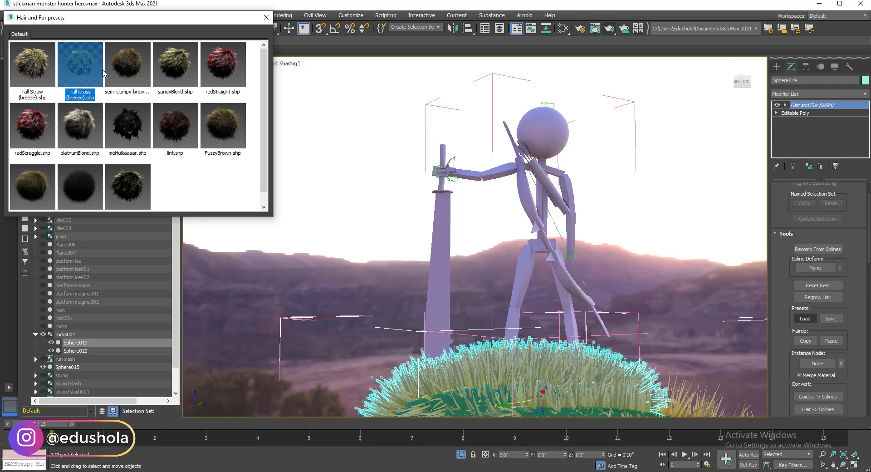
pyautogui.doubleClick(89, 67)
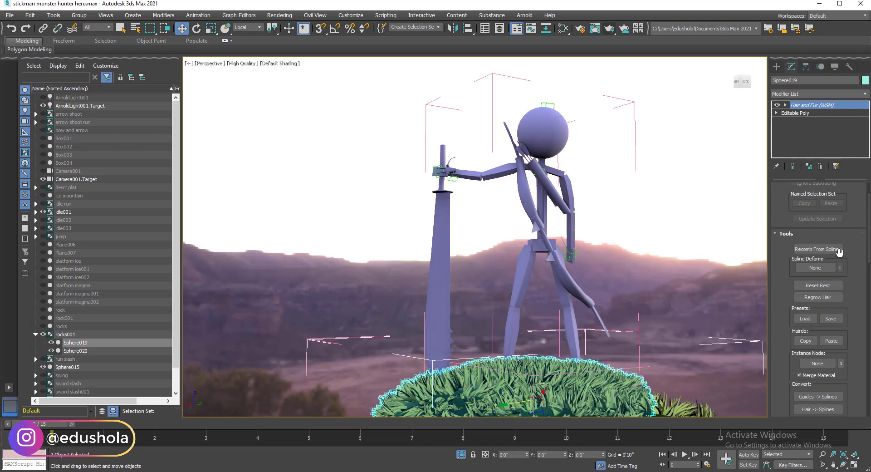
# Step: Lower the grass Root Thick in General Parameters from 16.562 to 5.0
pyautogui.scroll(-5, 777, 279)
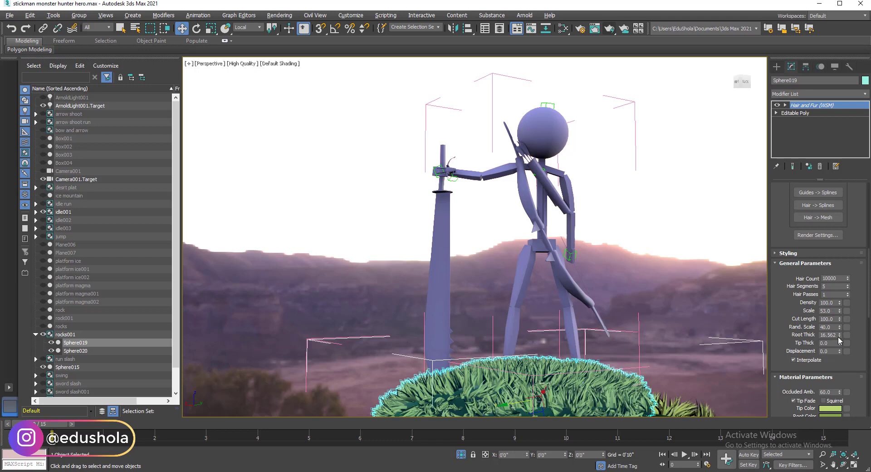
pyautogui.doubleClick(832, 334)
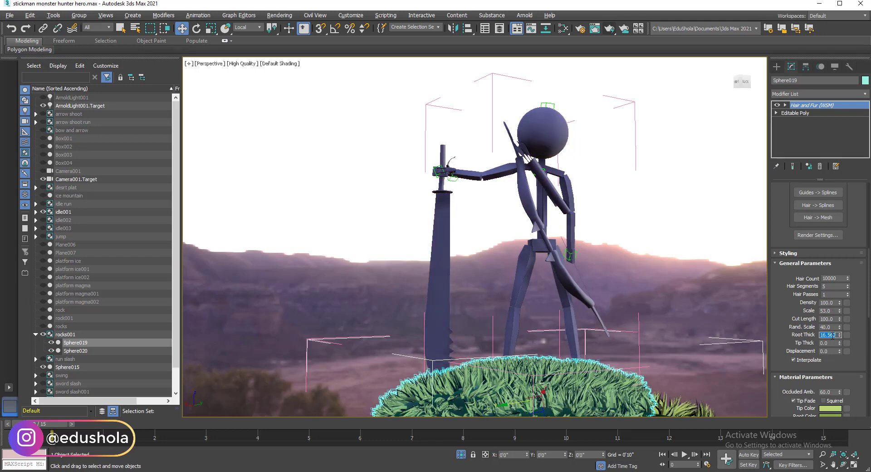
pyautogui.write('5')
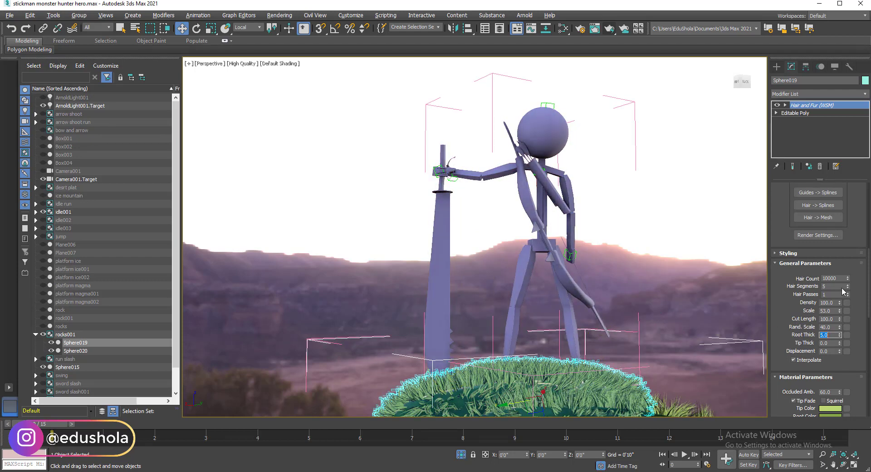
pyautogui.click(796, 333)
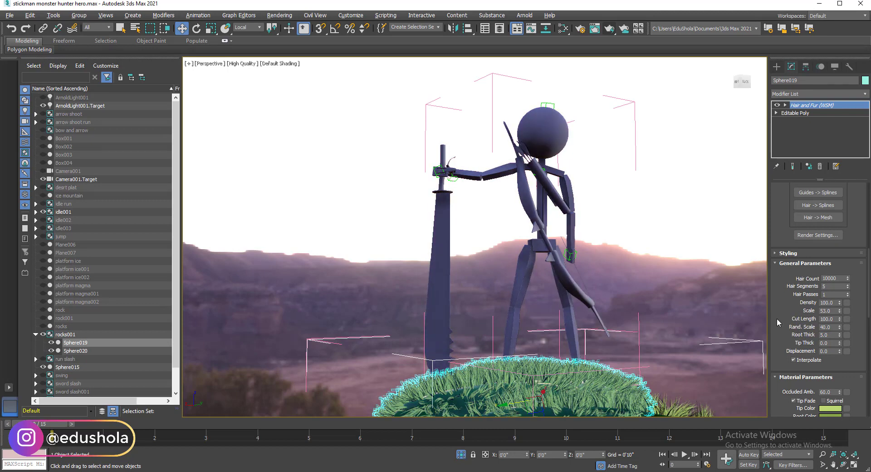
# Step: Raise the grass Clumps value to 3, then collapse the Display and Clumping rollouts
pyautogui.scroll(-10, 786, 340)
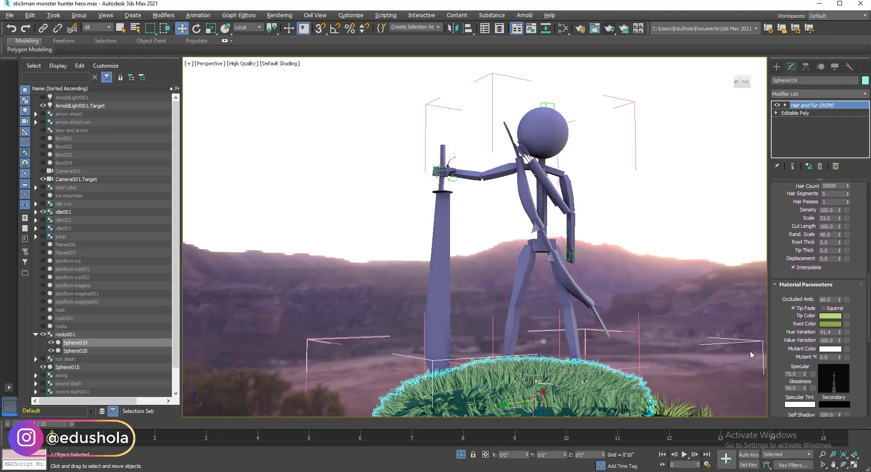
pyautogui.scroll(-3, 774, 345)
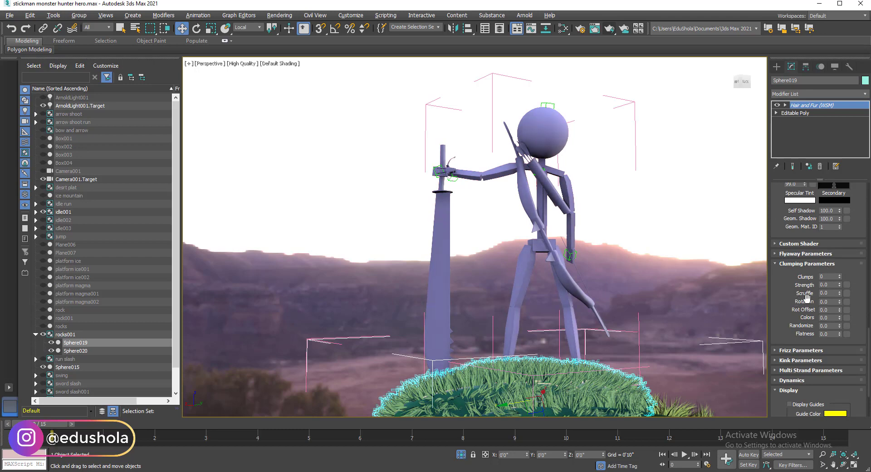
pyautogui.scroll(-3, 799, 257)
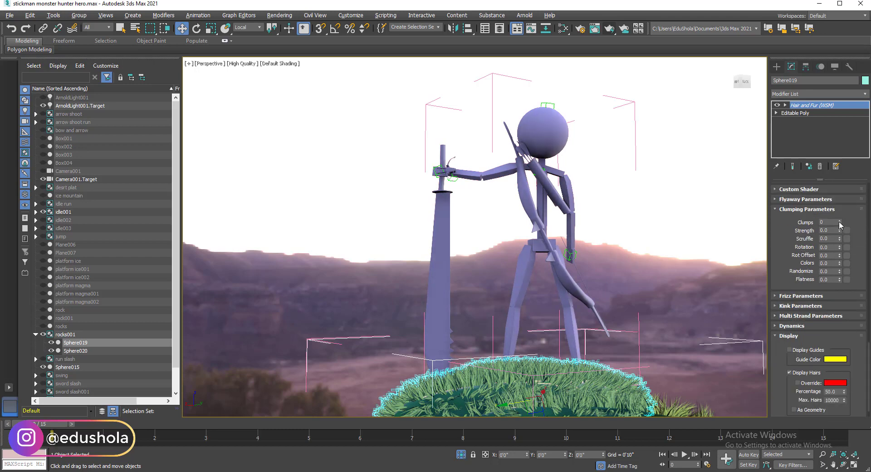
pyautogui.click(839, 220)
pyautogui.click(839, 220)
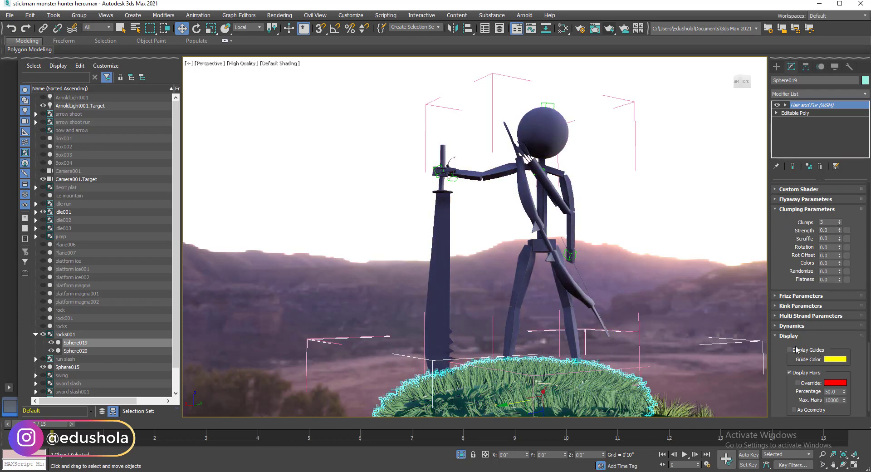
pyautogui.click(782, 336)
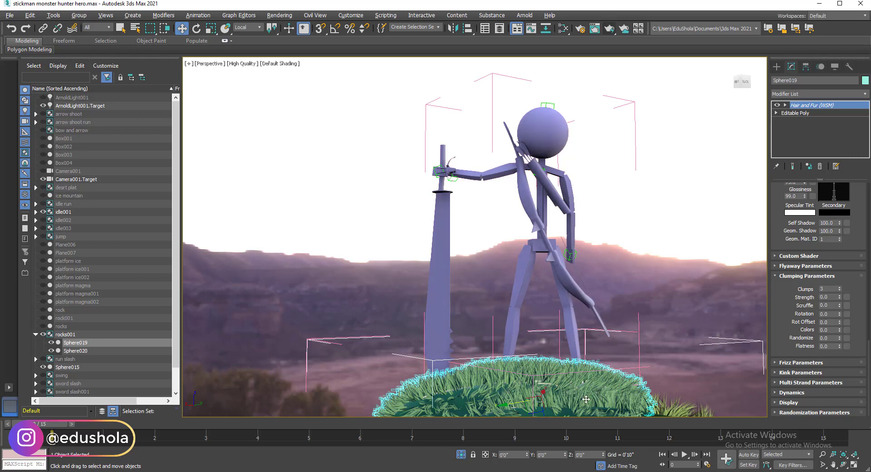
pyautogui.click(776, 276)
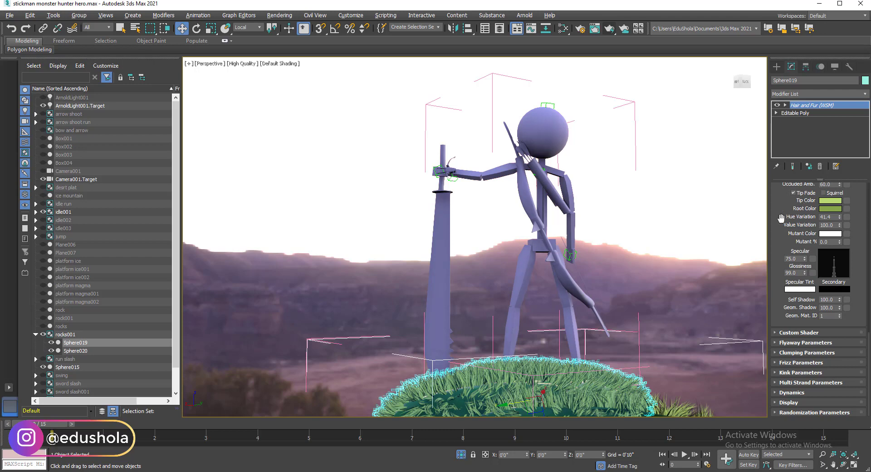
pyautogui.scroll(2, 780, 227)
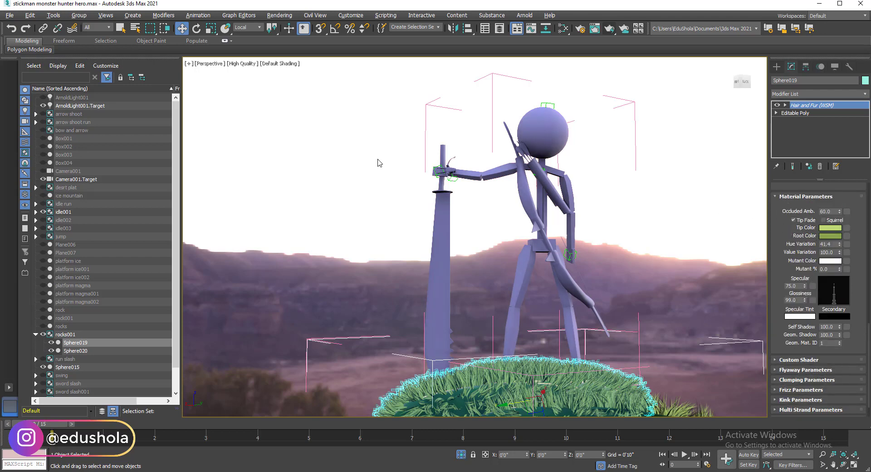
# Step: Open Environment and Effects with 8 and select the Hair and Fur render effect
pyautogui.press('8')
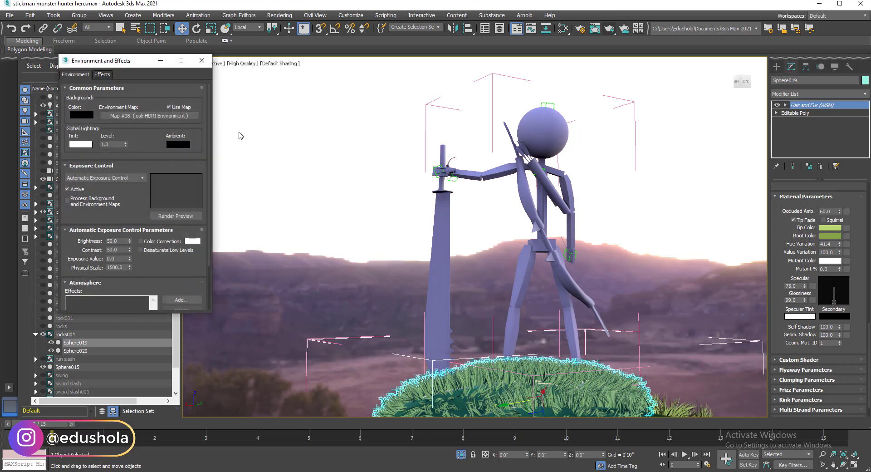
pyautogui.click(102, 75)
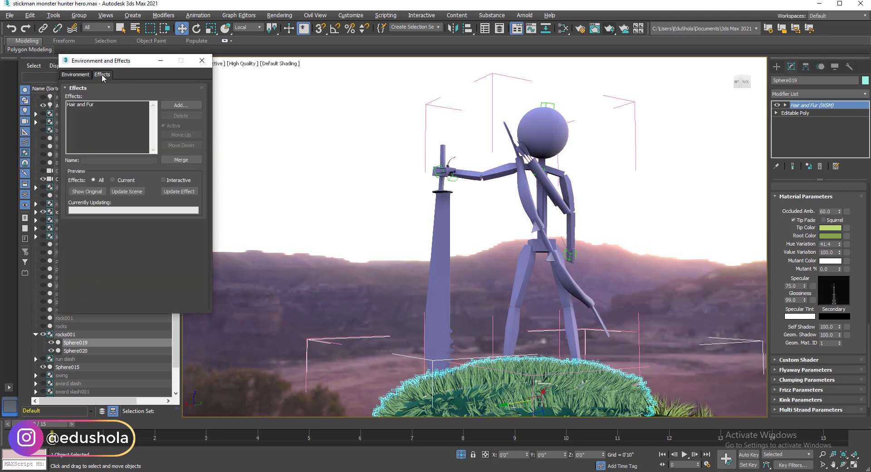
pyautogui.click(76, 75)
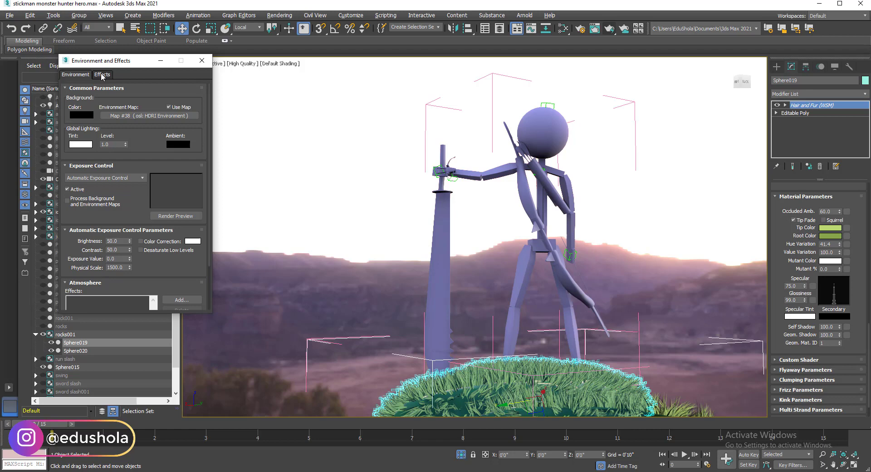
pyautogui.click(102, 75)
pyautogui.click(75, 105)
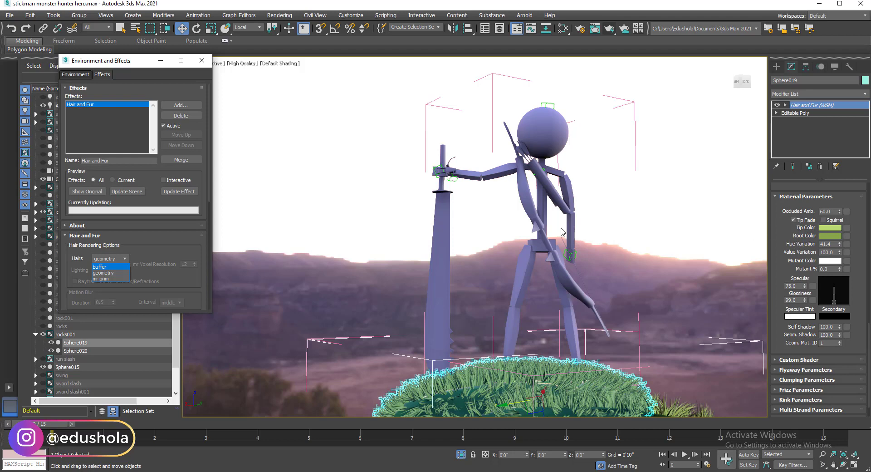
# Step: Keep the Hairs render type set to geometry and close Environment and Effects
pyautogui.click(107, 273)
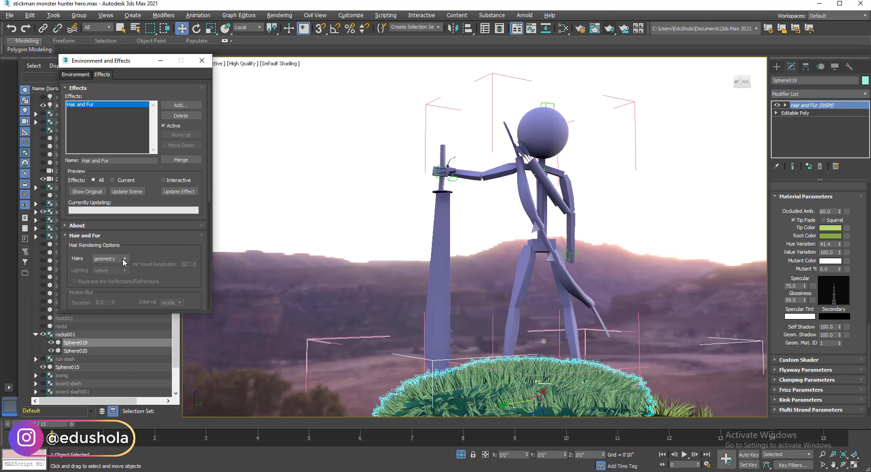
pyautogui.click(124, 259)
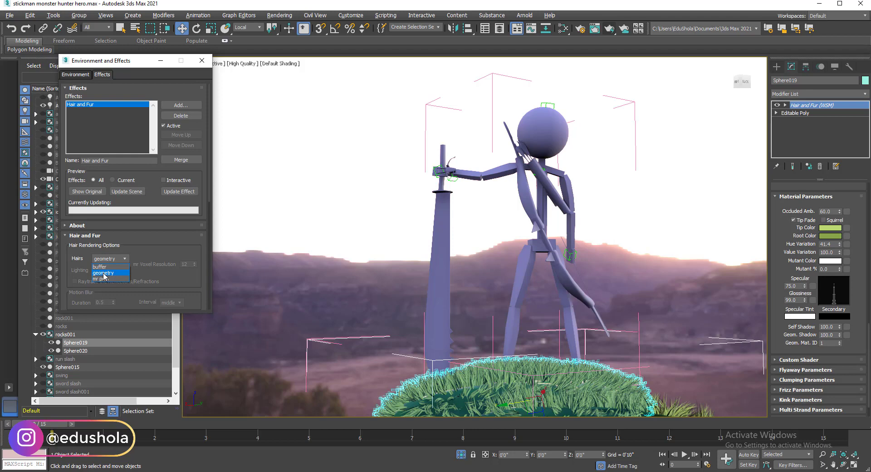
pyautogui.click(104, 273)
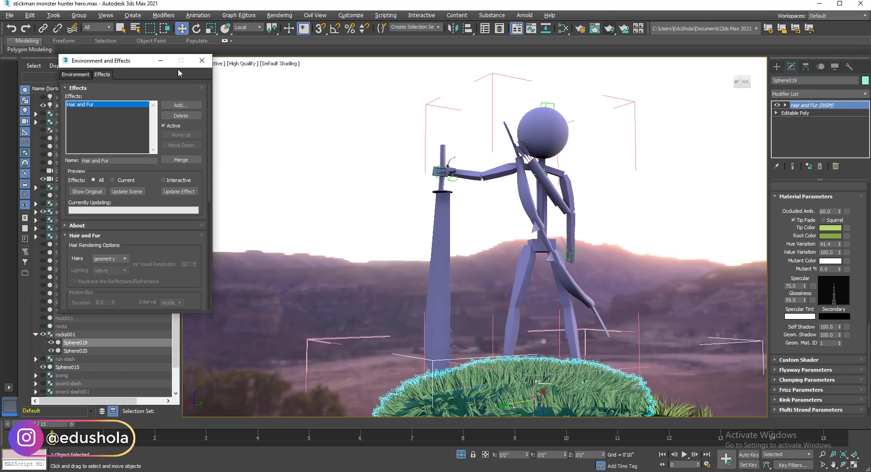
pyautogui.click(201, 60)
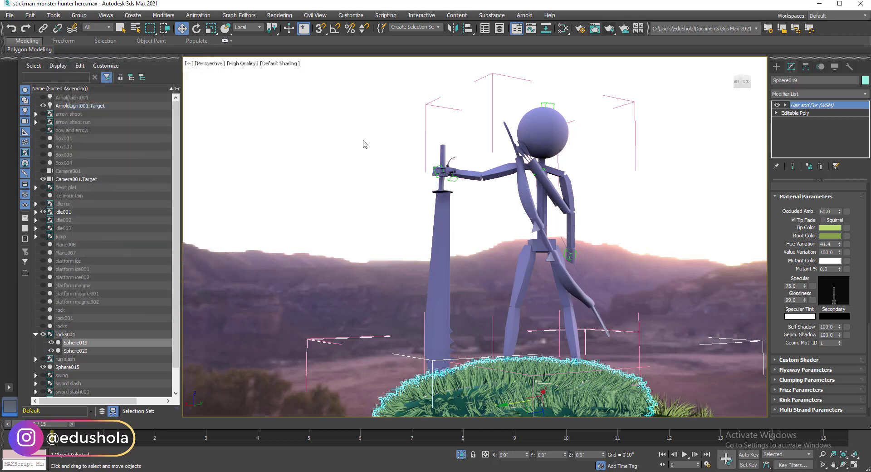
pyautogui.press('m')
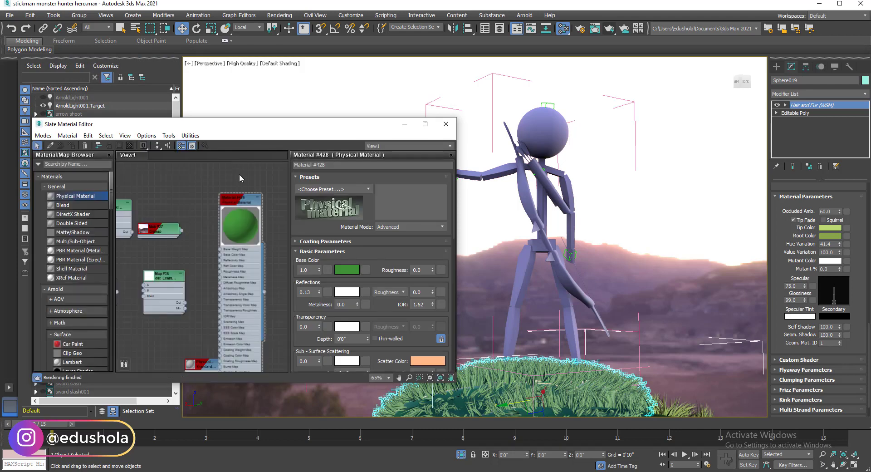
pyautogui.click(237, 194)
pyautogui.moveTo(239, 201); pyautogui.dragTo(240, 189)
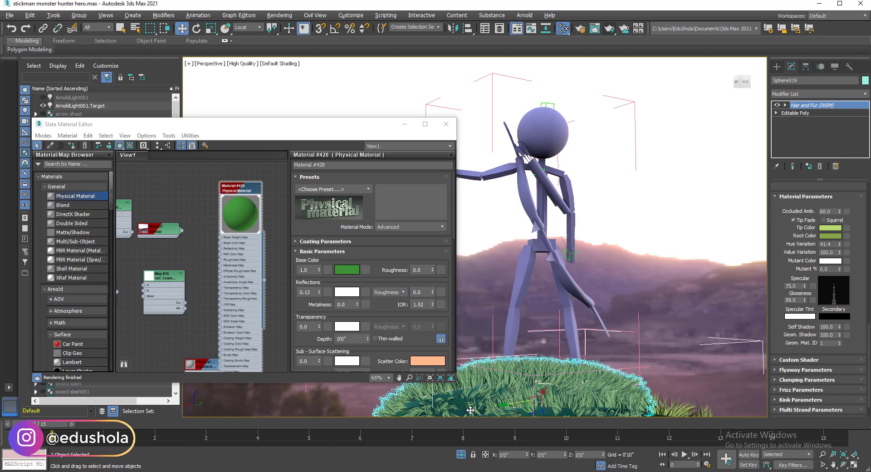
pyautogui.click(539, 396)
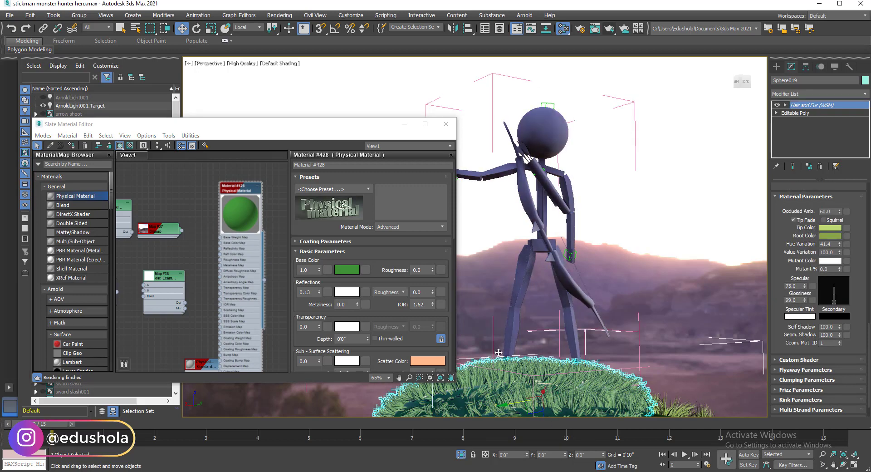
pyautogui.click(448, 126)
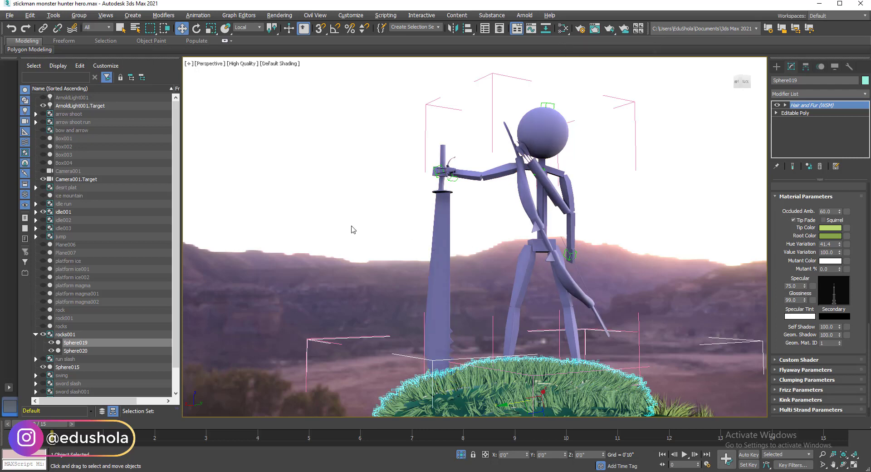
# Step: Select ArnoldLight001.Target and render the Perspective view at 1920×1080
pyautogui.click(76, 106)
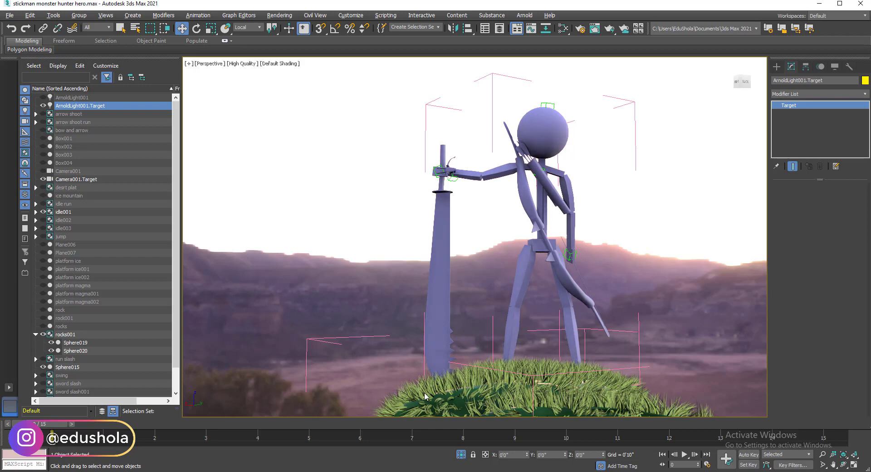
pyautogui.click(610, 28)
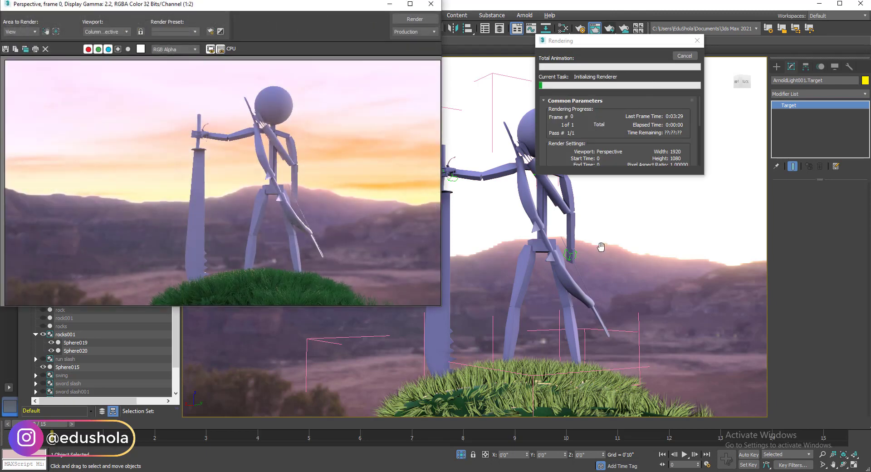
# Step: Let the render finish, then move the Rendered Frame Window down and right to view it
pyautogui.click(632, 471)
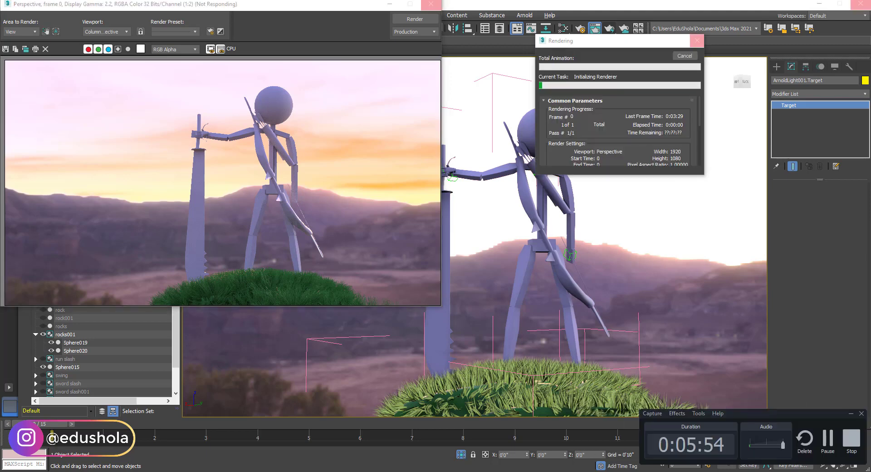
pyautogui.click(826, 440)
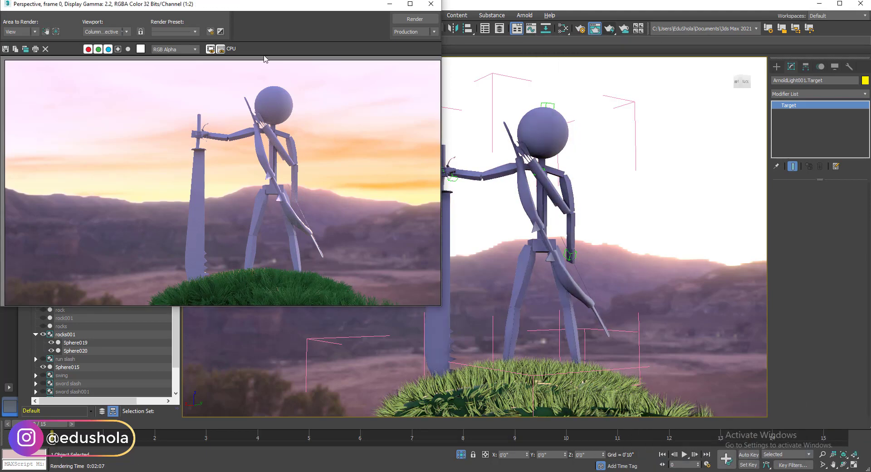
pyautogui.moveTo(207, 9); pyautogui.dragTo(282, 82)
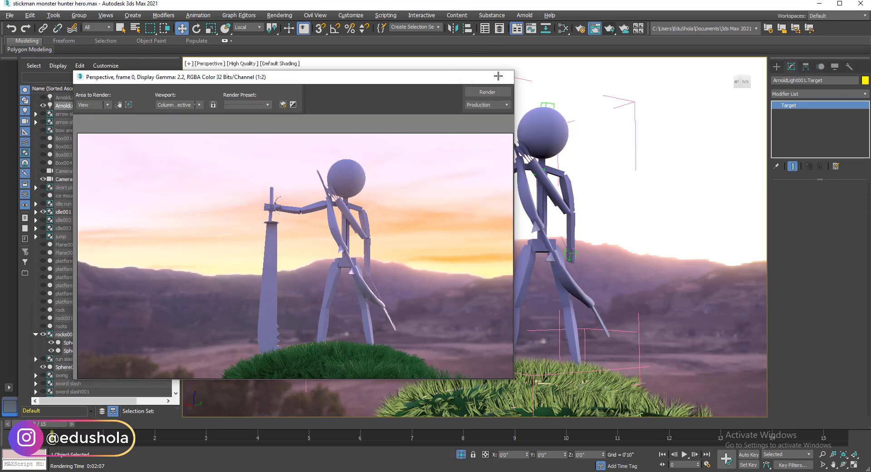
# Step: Reopen the last render, make a copy of it, and minimize both render windows
pyautogui.click(504, 77)
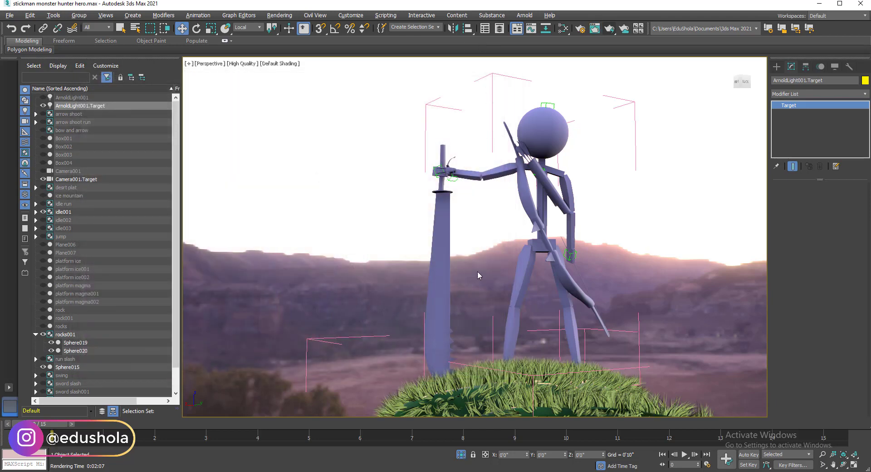
pyautogui.click(595, 28)
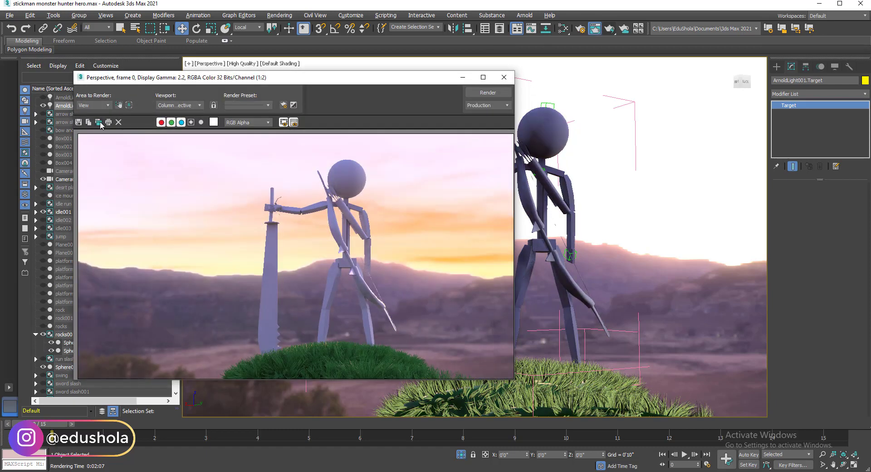
pyautogui.click(99, 123)
pyautogui.click(606, 118)
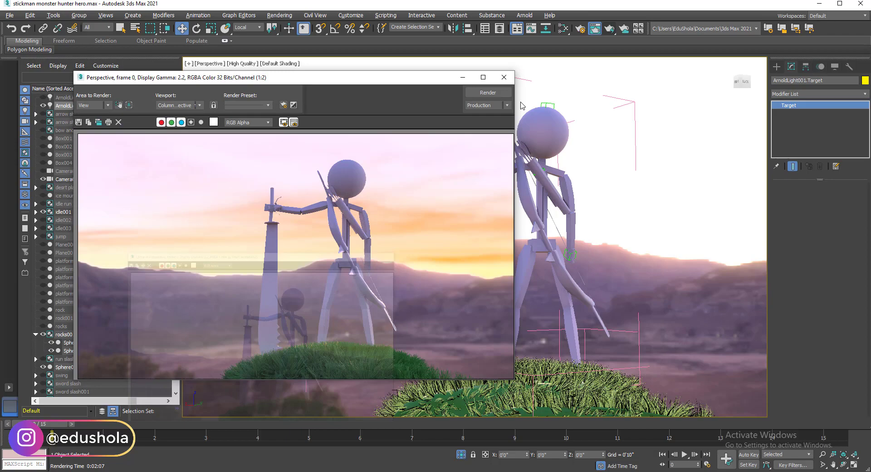
pyautogui.click(462, 77)
# Step: Orbit and zoom toward the grassy hill, then clear the selection and pan slightly
pyautogui.click(530, 384)
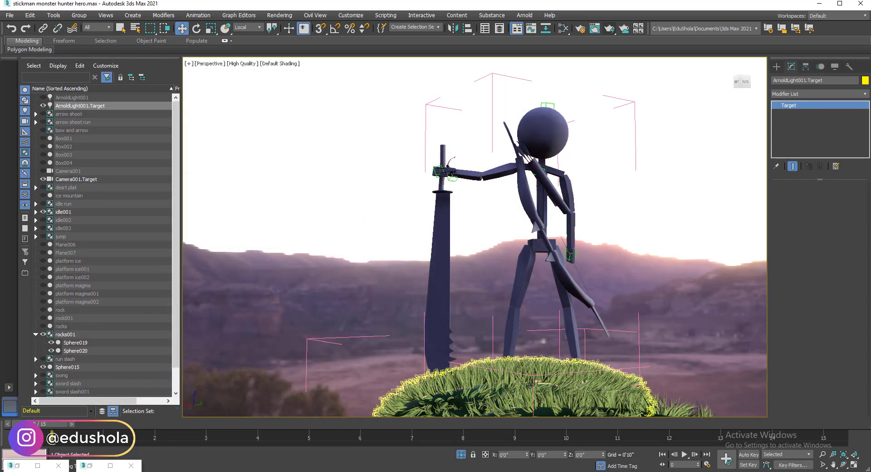
pyautogui.keyDown('alt'); pyautogui.moveTo(530, 384); pyautogui.dragTo(739, 352, button='middle'); pyautogui.keyUp('alt')
pyautogui.scroll(3, 585, 331)
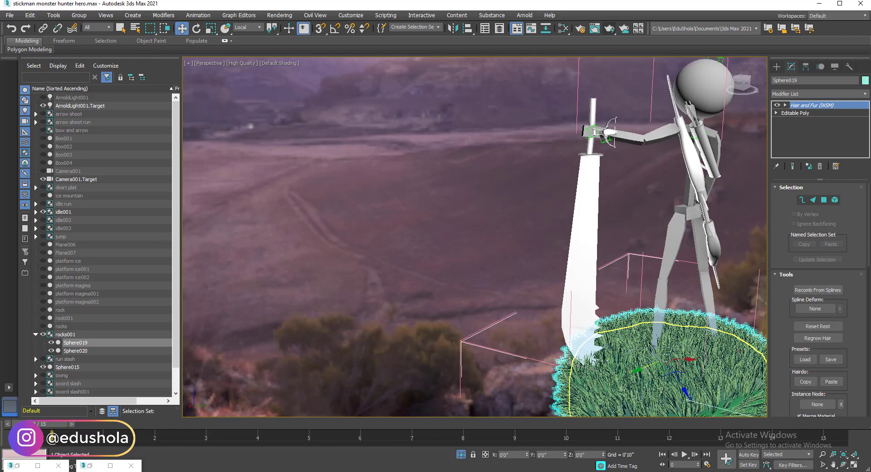
pyautogui.click(544, 290)
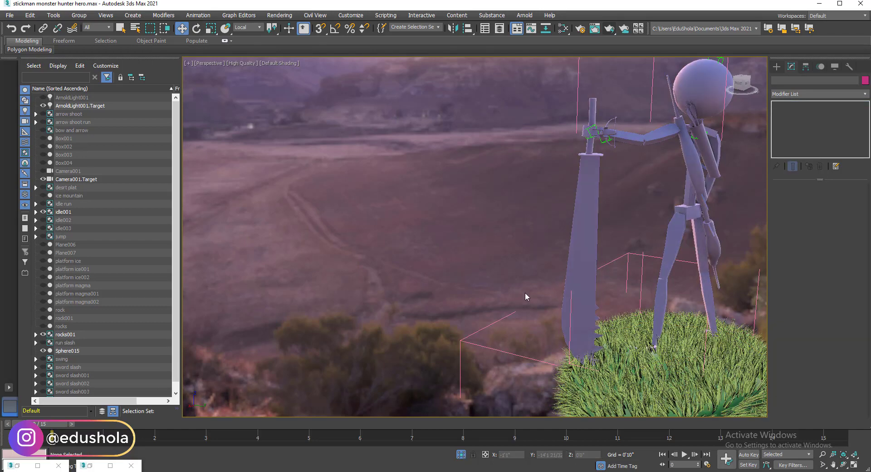
pyautogui.moveTo(652, 211)
pyautogui.mouseDown(button='middle')
pyautogui.moveTo(659, 200)
pyautogui.moveTo(653, 219)
pyautogui.mouseUp(button='middle')
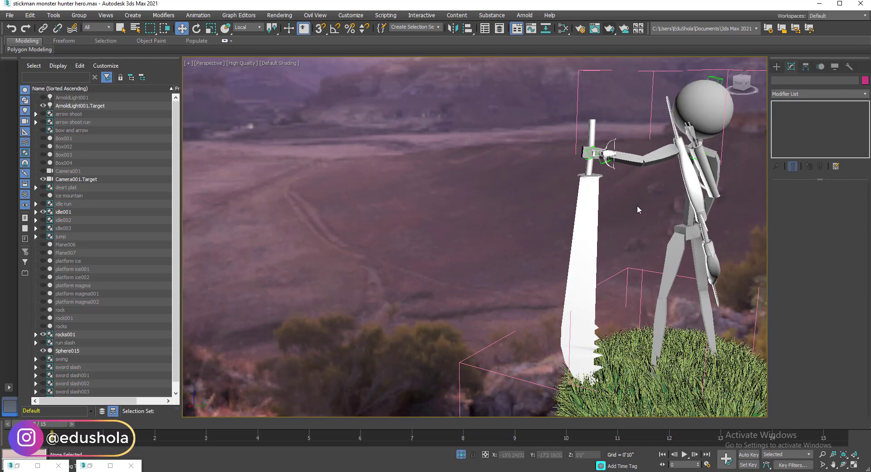
# Step: Render the Perspective view, zoom into the rendered frame to inspect the grass, then close it
pyautogui.click(609, 29)
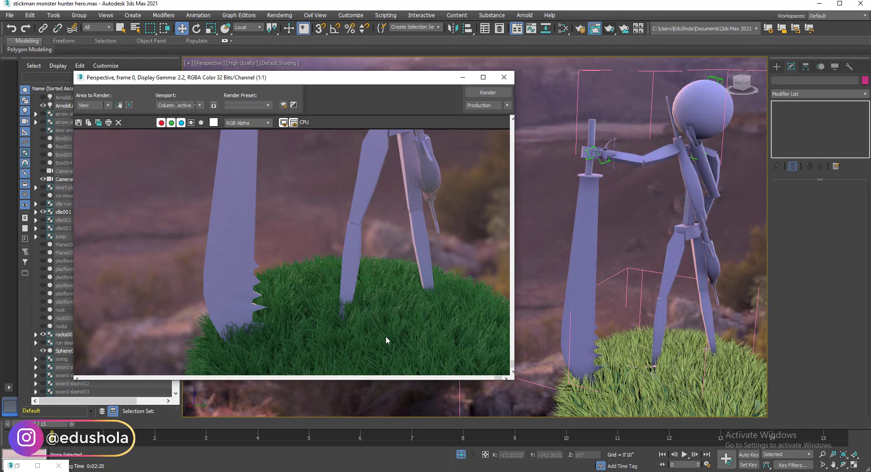
pyautogui.scroll(1, 386, 335)
pyautogui.scroll(-1, 355, 288)
pyautogui.scroll(2, 289, 286)
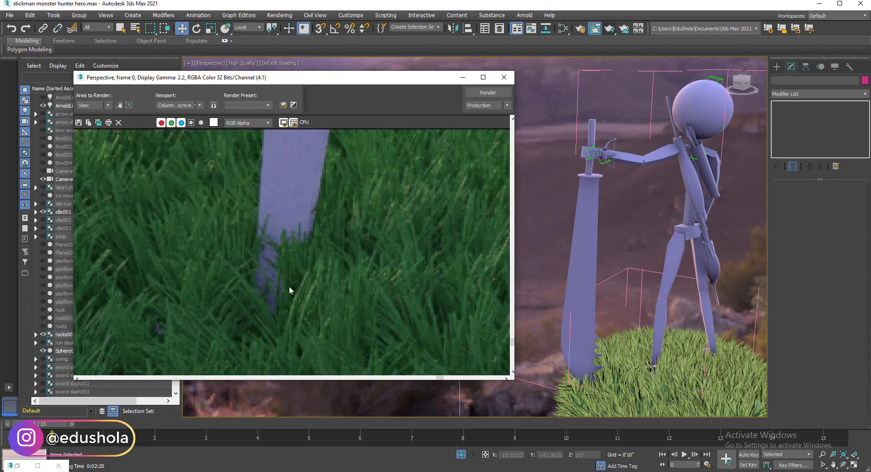
pyautogui.scroll(-2, 306, 269)
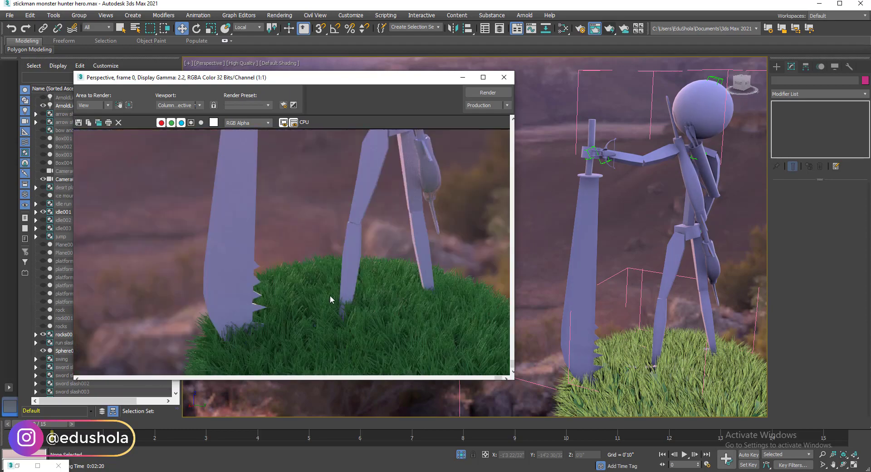
pyautogui.click(500, 82)
pyautogui.scroll(6, 520, 204)
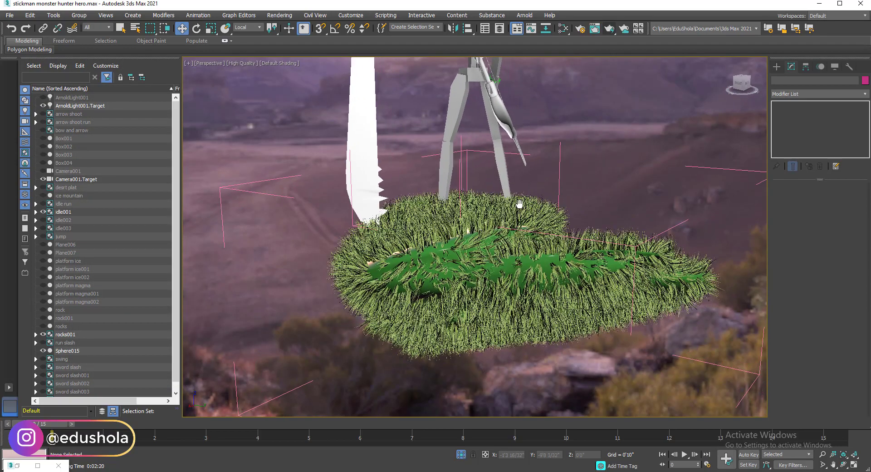
# Step: Orbit and zoom onto the grass mound, then show the Sphere015 rock's Motion panel parameters
pyautogui.scroll(2, 519, 203)
pyautogui.press('super')
pyautogui.click(635, 231)
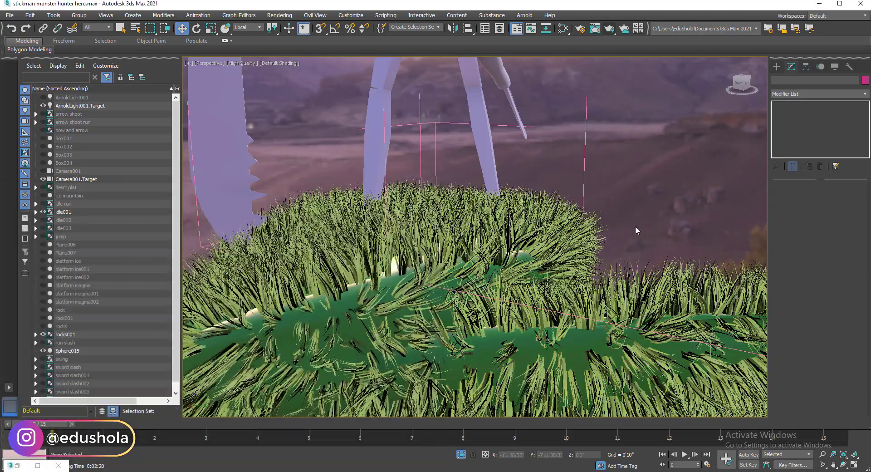
pyautogui.moveTo(635, 230)
pyautogui.keyDown('alt'); pyautogui.mouseDown(button='middle')
pyautogui.moveTo(626, 236)
pyautogui.moveTo(667, 256)
pyautogui.mouseUp(button='middle'); pyautogui.keyUp('alt')
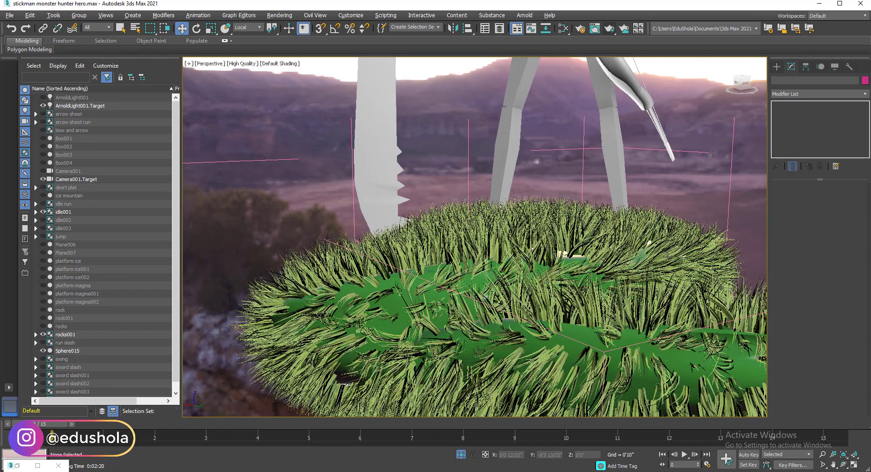
pyautogui.scroll(4, 667, 256)
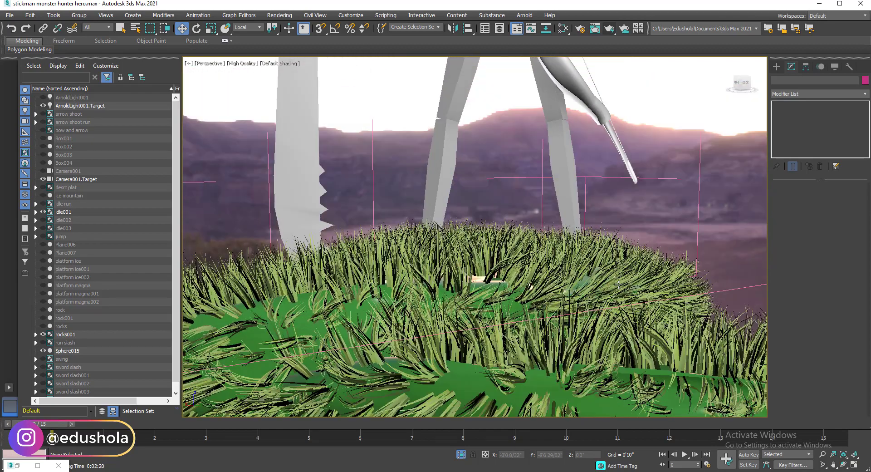
pyautogui.scroll(1, 618, 283)
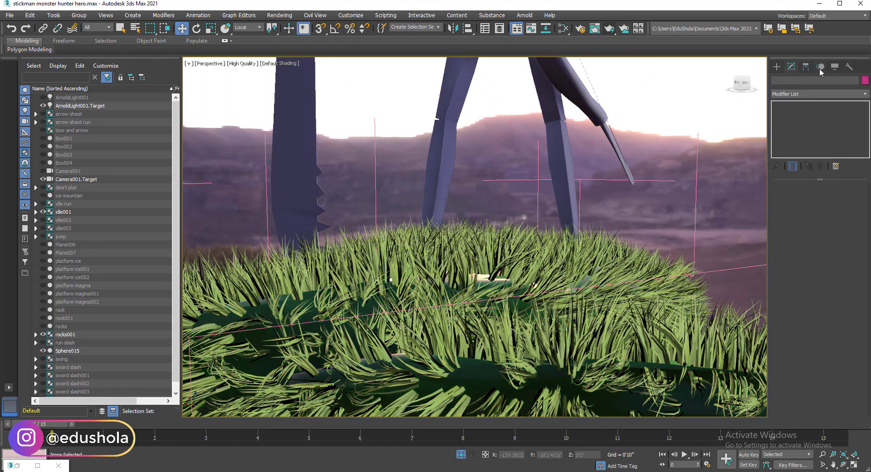
pyautogui.click(820, 68)
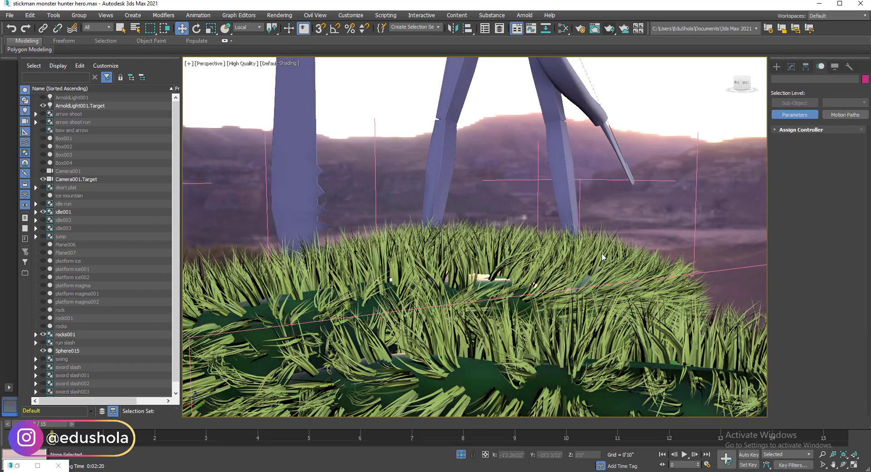
pyautogui.click(683, 309)
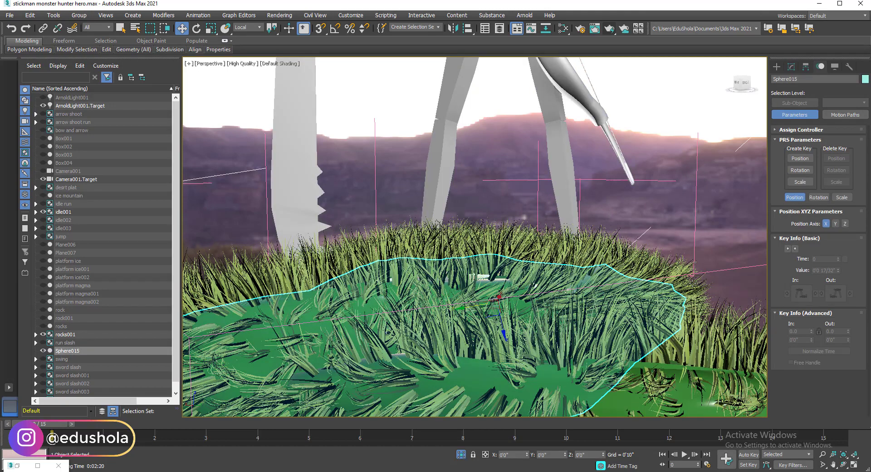
# Step: In the Modify panel, expand the Hair and Fur Dynamics rollout and set Mode to Live
pyautogui.click(791, 67)
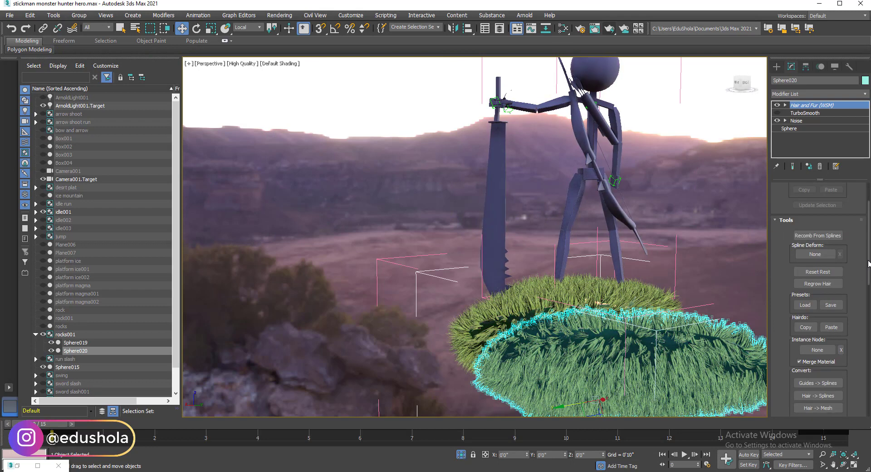
pyautogui.moveTo(868, 263); pyautogui.dragTo(868, 393)
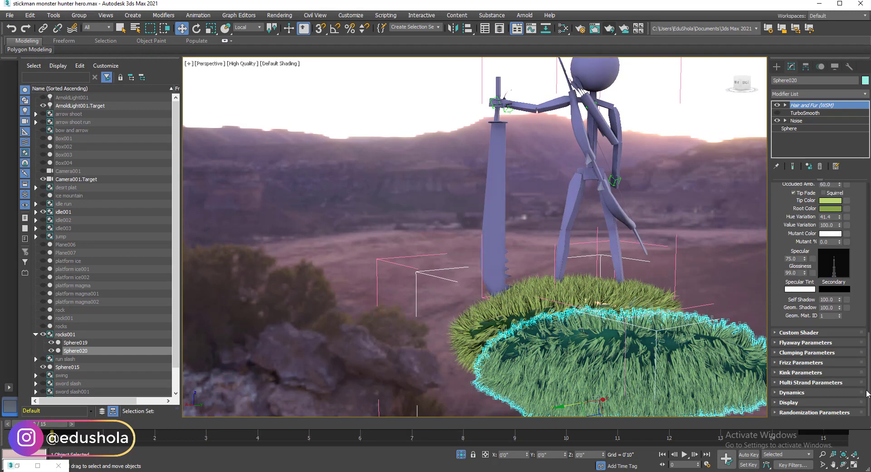
pyautogui.click(776, 393)
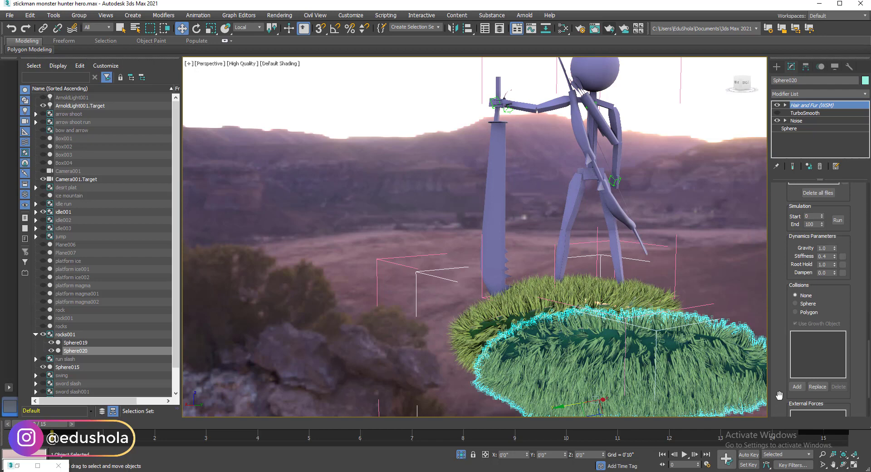
pyautogui.scroll(4, 777, 370)
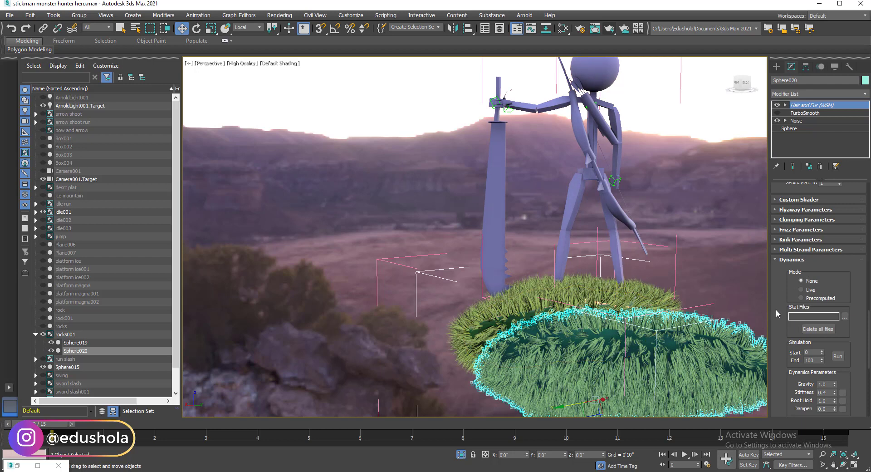
pyautogui.click(801, 290)
# Step: Zoom the viewport in on the grass to check the Precomputed dynamics setup, frames 0 to 100
pyautogui.scroll(3, 589, 263)
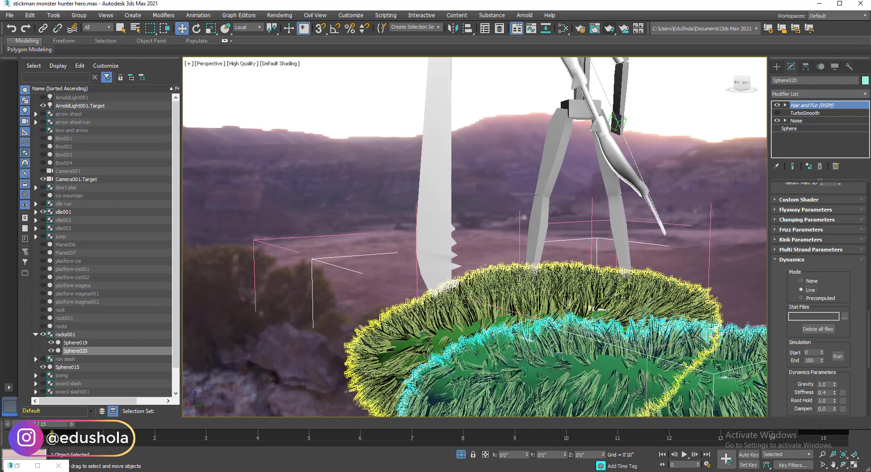
pyautogui.scroll(3, 607, 296)
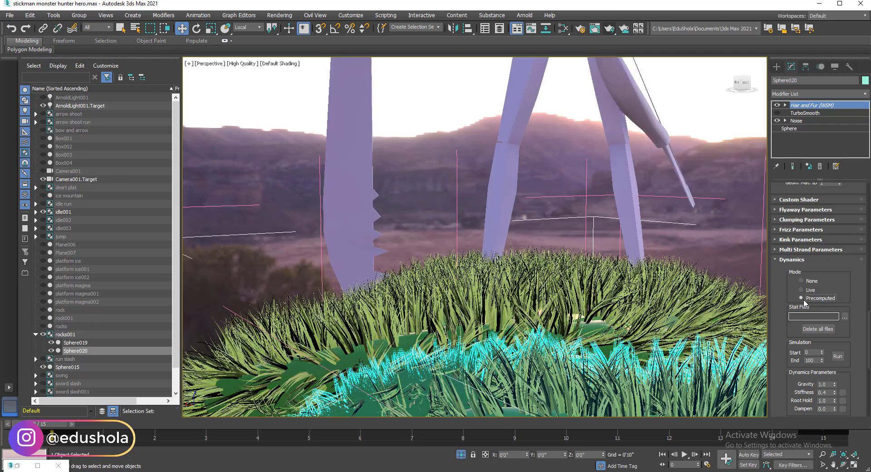
pyautogui.scroll(-3, 790, 291)
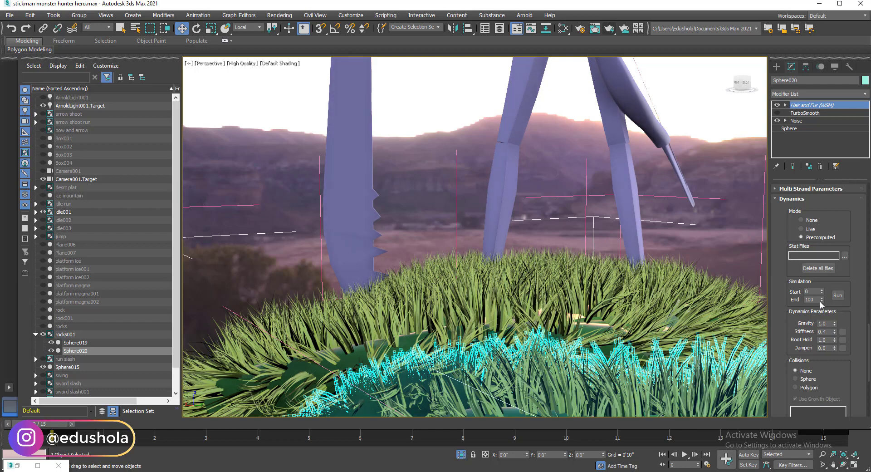
# Step: Switch grass dynamics back to Live and review Gravity 1.0, Stiffness 0.4, Collisions None
pyautogui.click(802, 229)
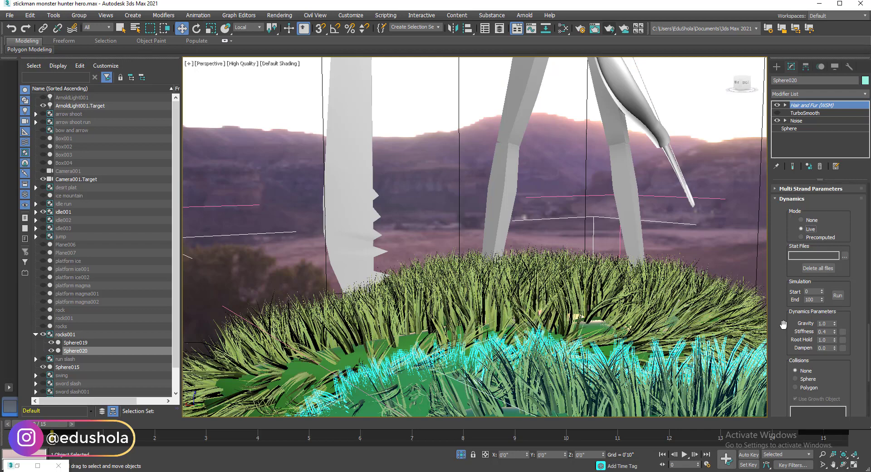
pyautogui.scroll(-2, 787, 328)
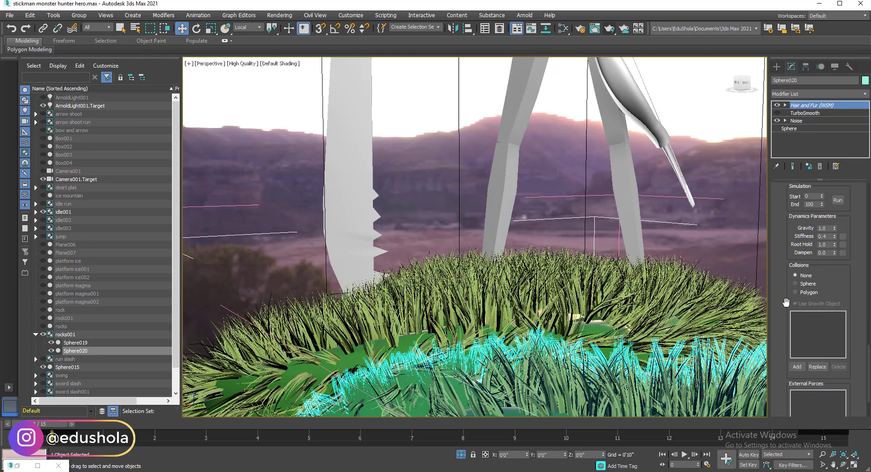
pyautogui.scroll(-6, 785, 303)
pyautogui.scroll(-4, 794, 371)
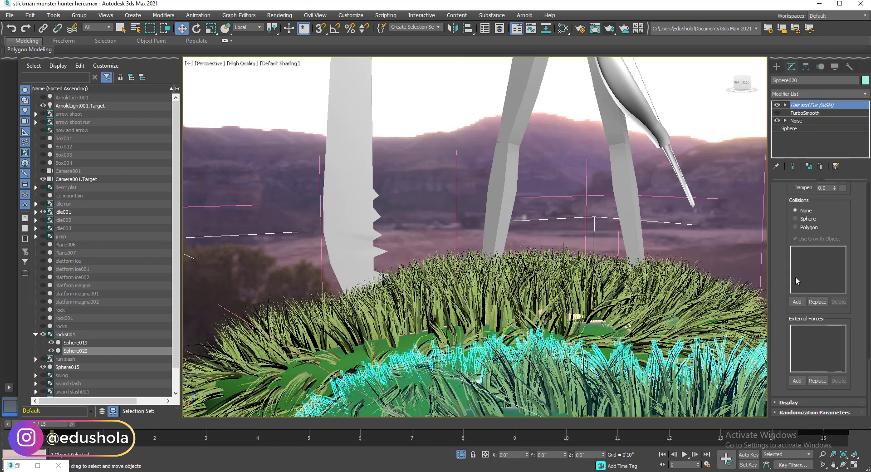
pyautogui.scroll(2, 779, 234)
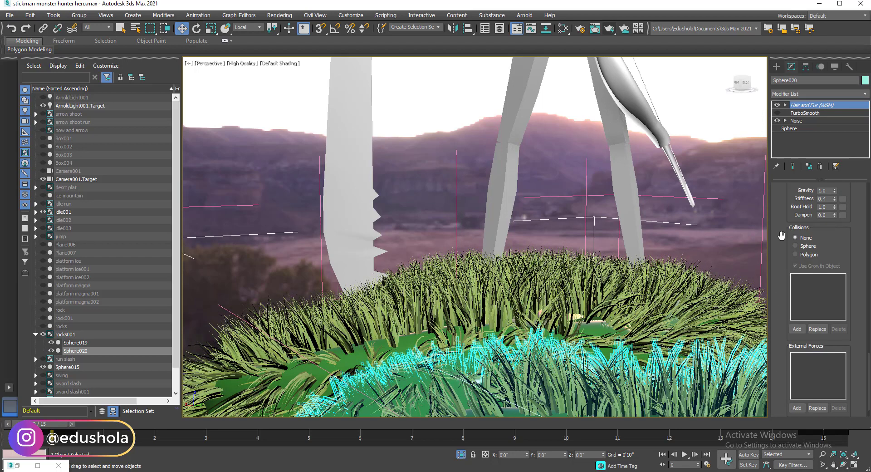
pyautogui.scroll(1, 781, 238)
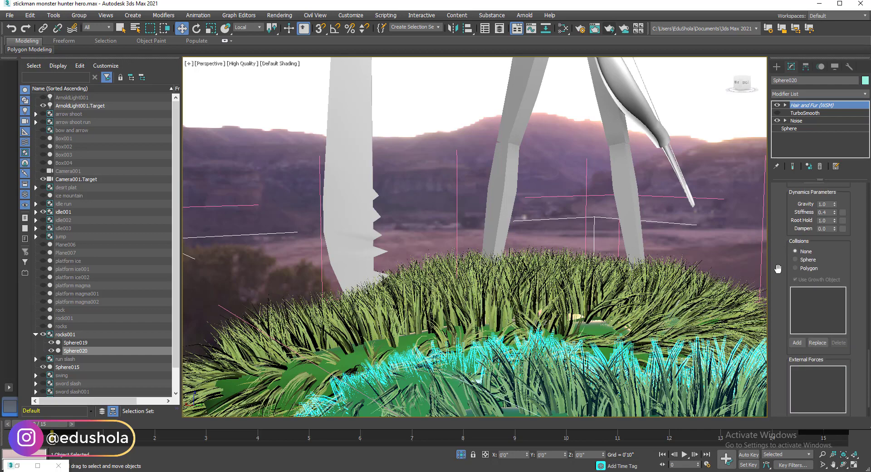